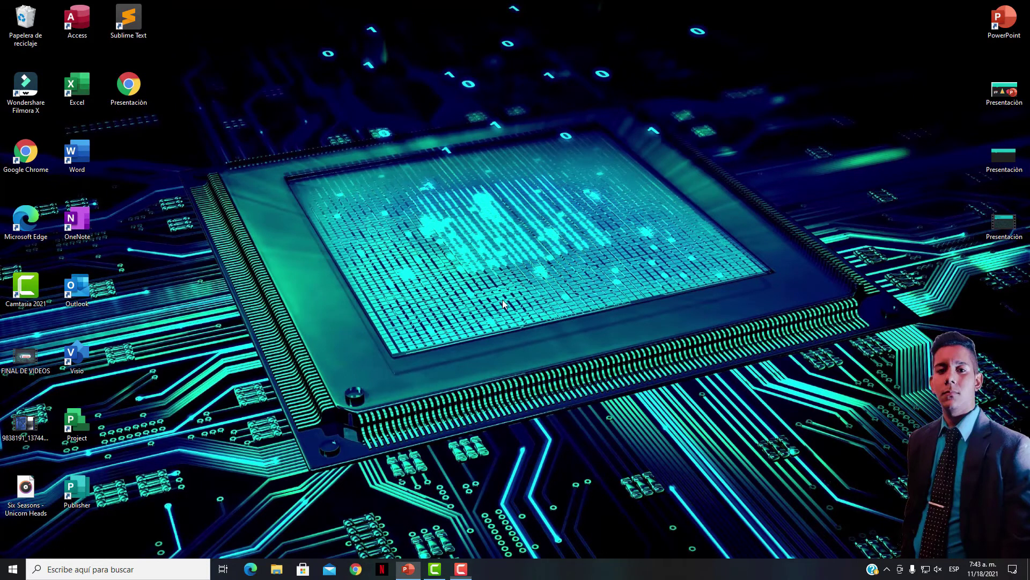
Bring the open PowerPoint presentation to the front from the taskbar
left_click(408, 569)
Browse past the early slides and land on slide 8, 'LIMITACIONES'
left_click(519, 186)
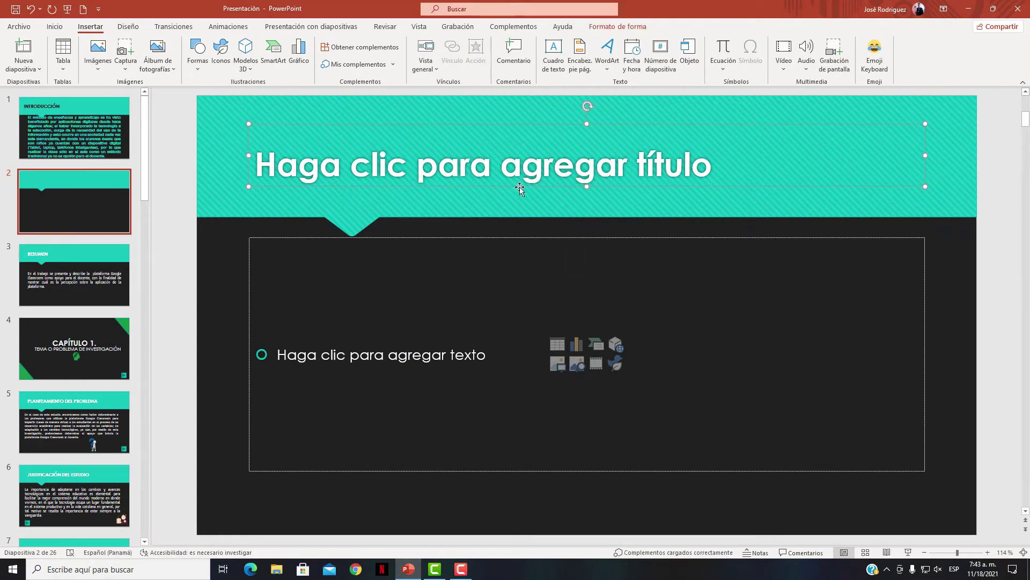
key("ctrl+Return")
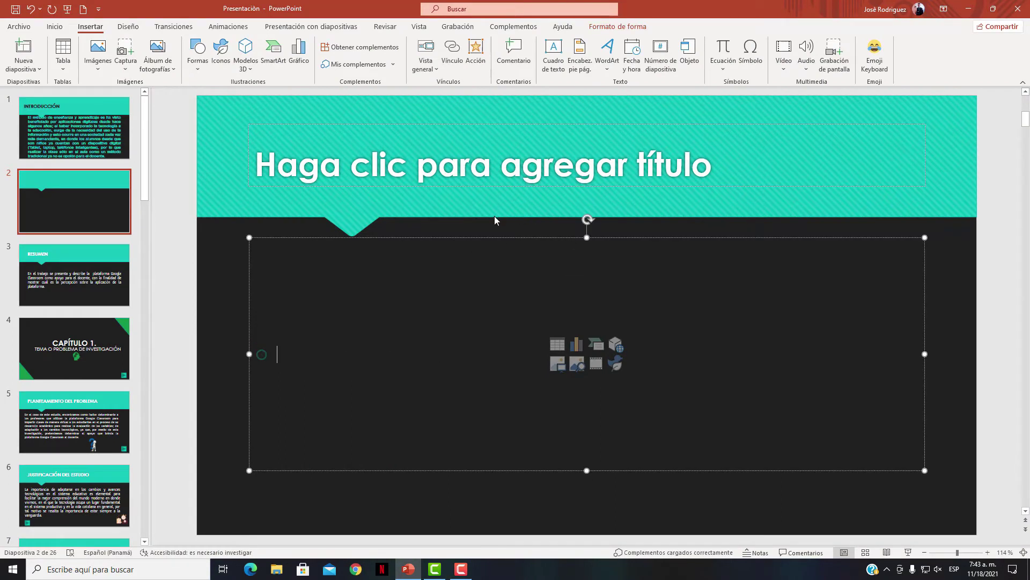
scroll(53, 325, "down", 5)
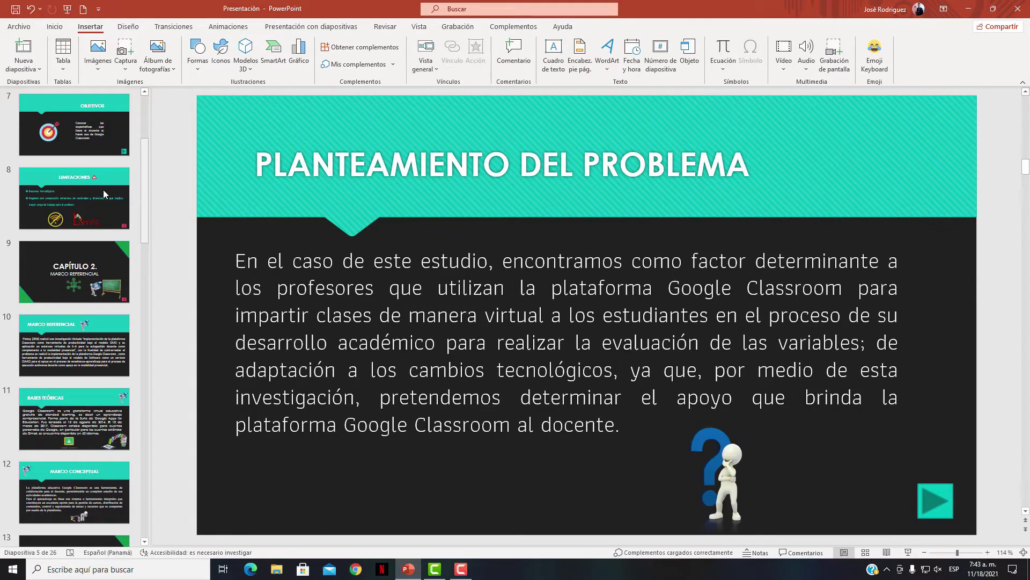
key("Up")
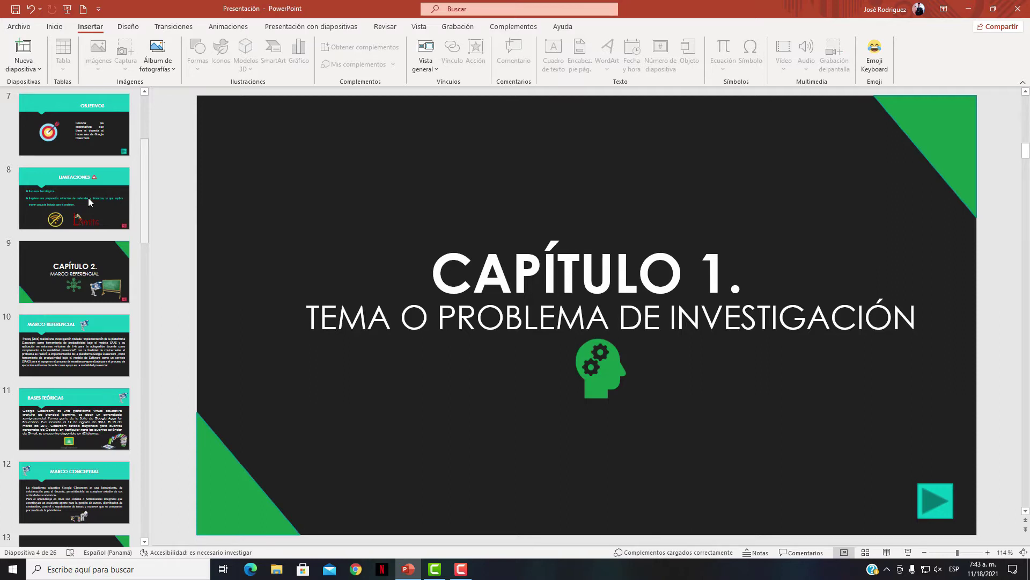
key("Down")
key("Down")
key("Down")
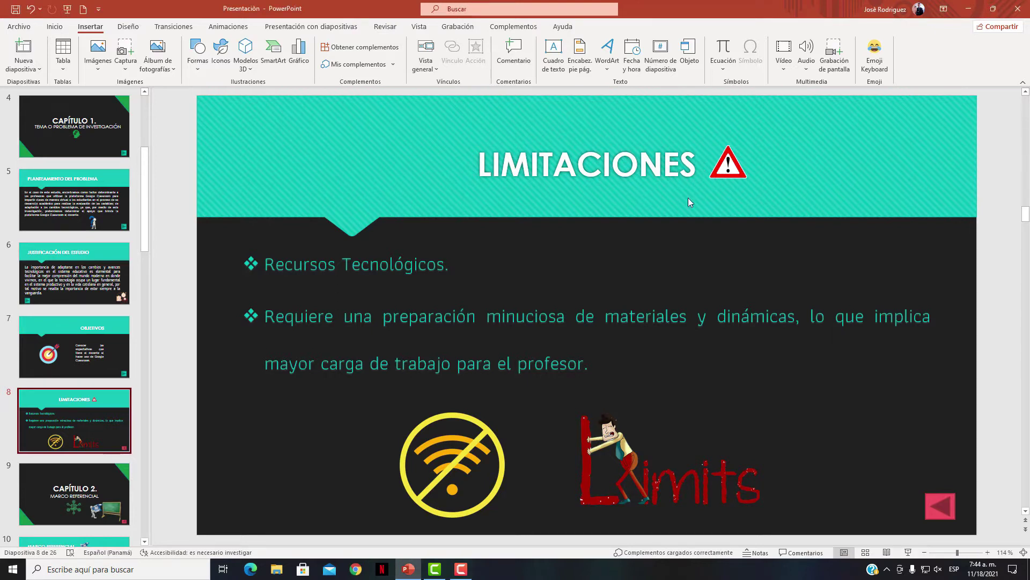
Post 'LE FALTA MAS CREATIVIDAD AL TITULO.' as a comment on the LIMITACIONES title, then close Comments
left_click_drag(691, 170, 457, 164)
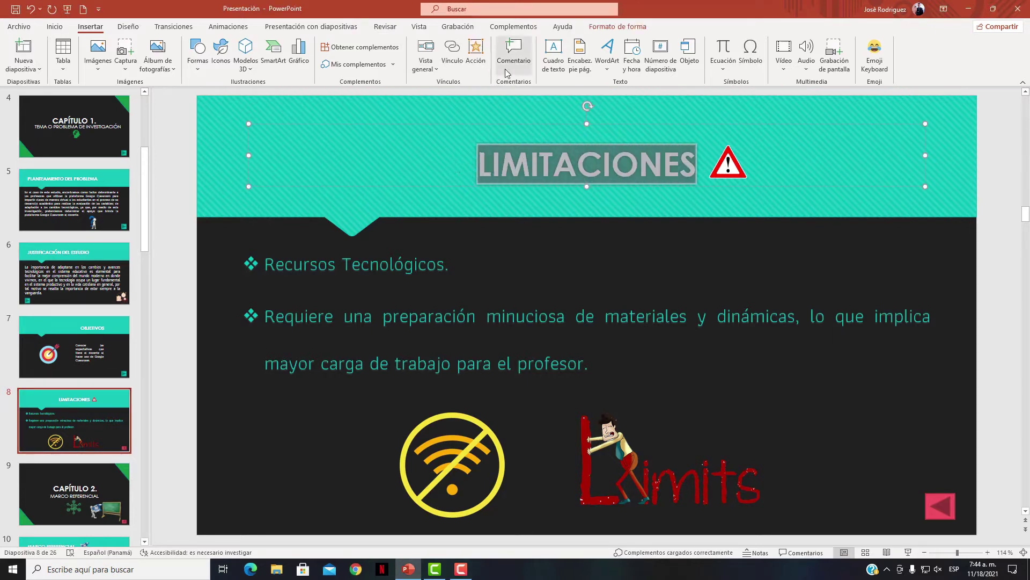
left_click(518, 58)
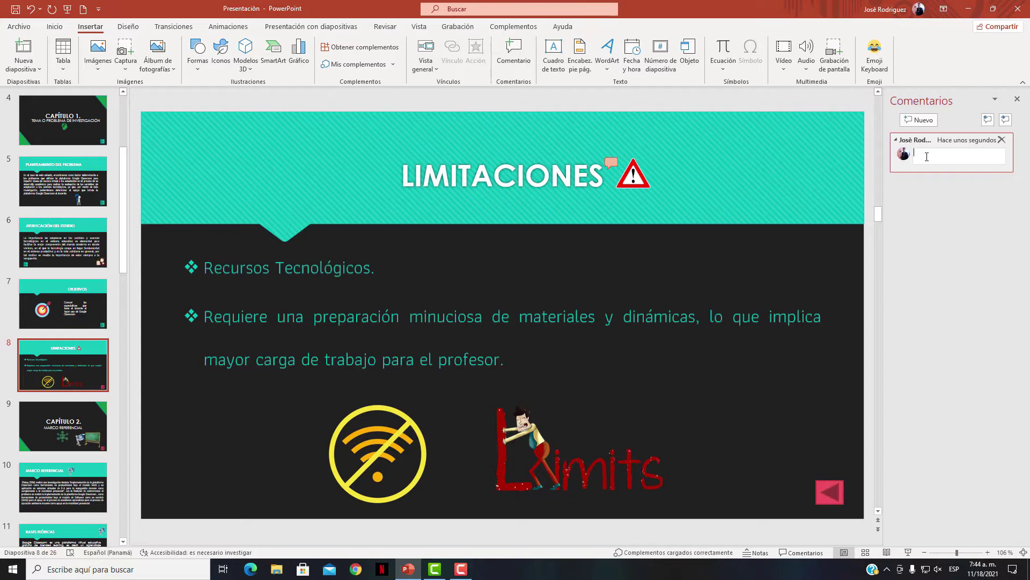
type("LEFALTA MAS CREAT")
type("IVIDAD AL TITULO.")
left_click(908, 146)
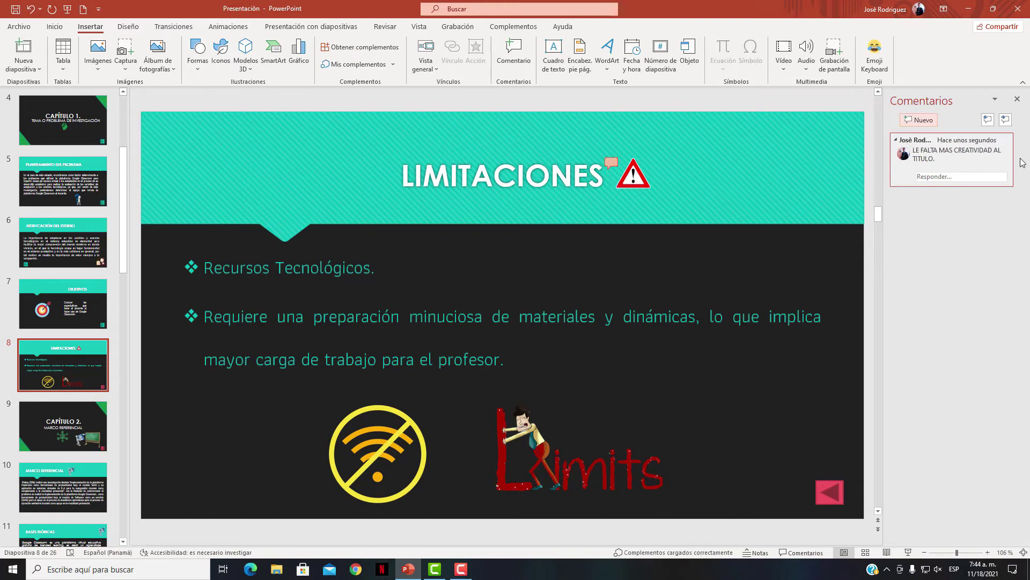
left_click(1017, 99)
Post the comment 'FALTA MAS INFORMACION.' on slide 8's selected bullet text
left_click_drag(600, 364, 327, 283)
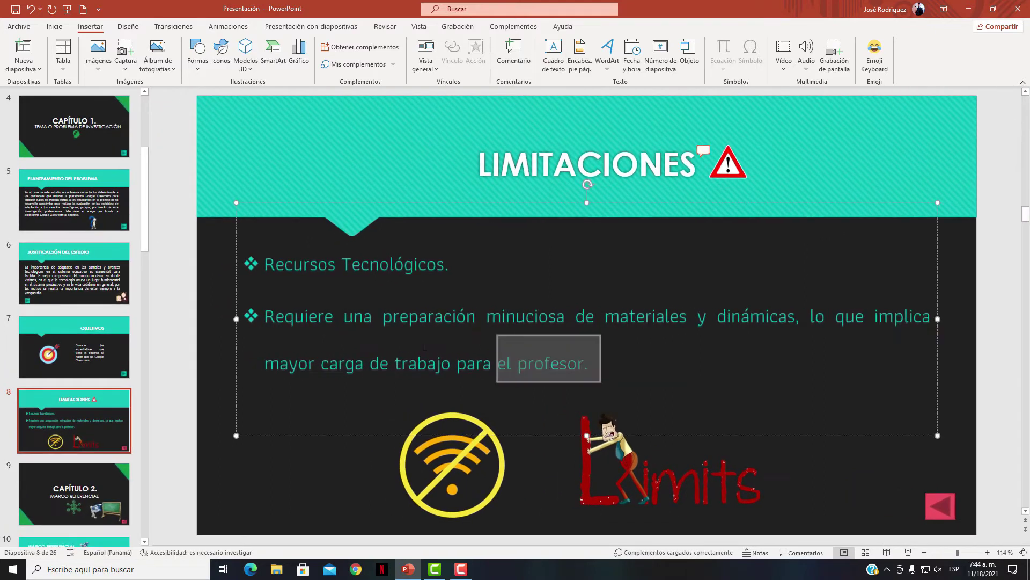
right_click(340, 292)
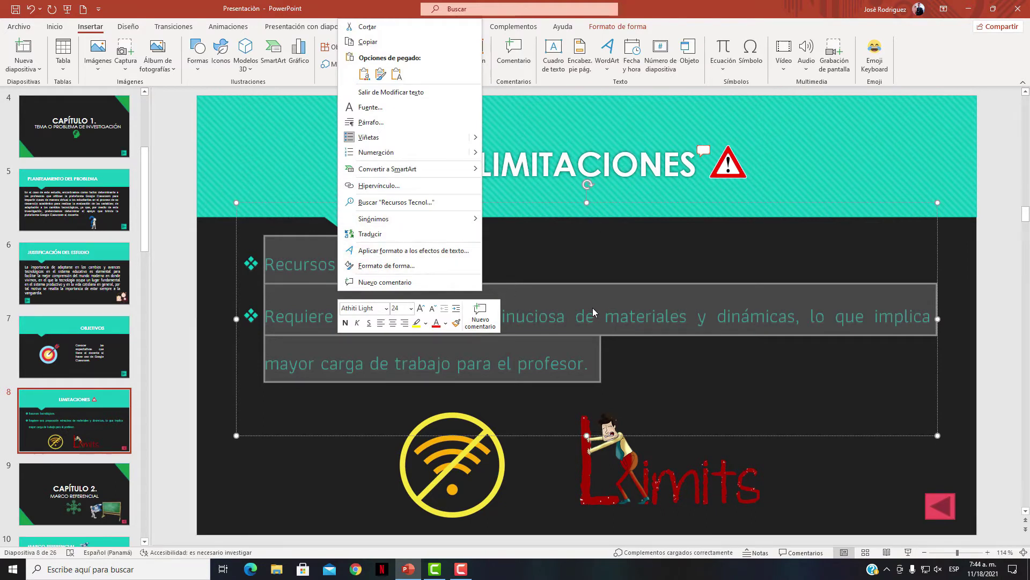
key("Escape")
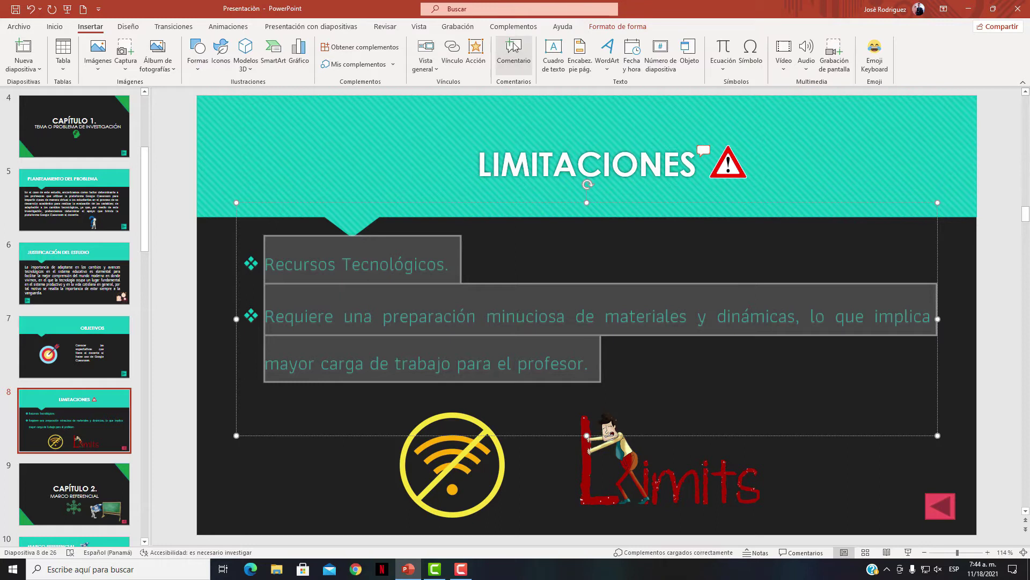
left_click(513, 51)
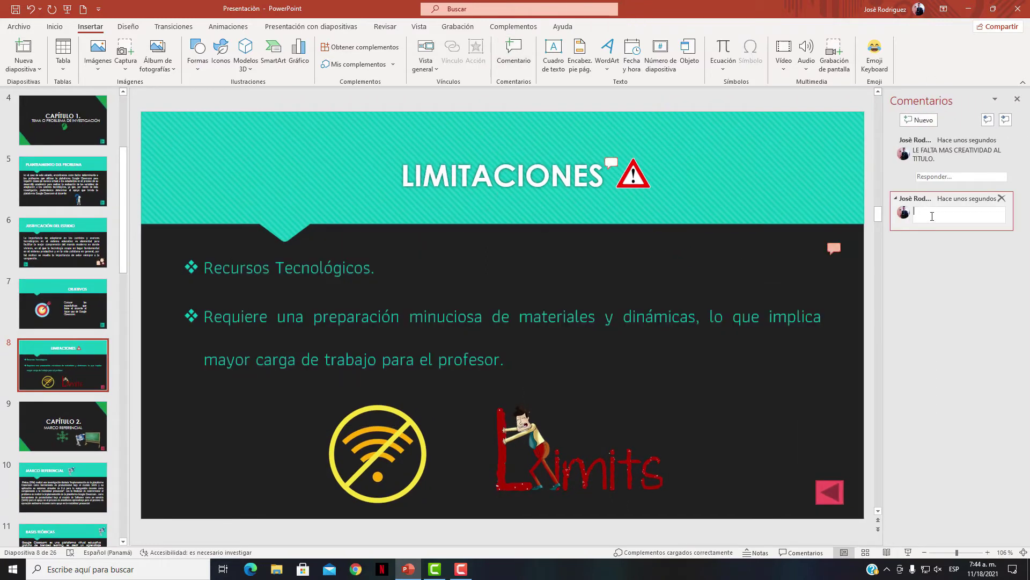
type("FALTO MAS")
key("BackSpace")
key("BackSpace")
key("BackSpace")
type("MAS INFORMACION")
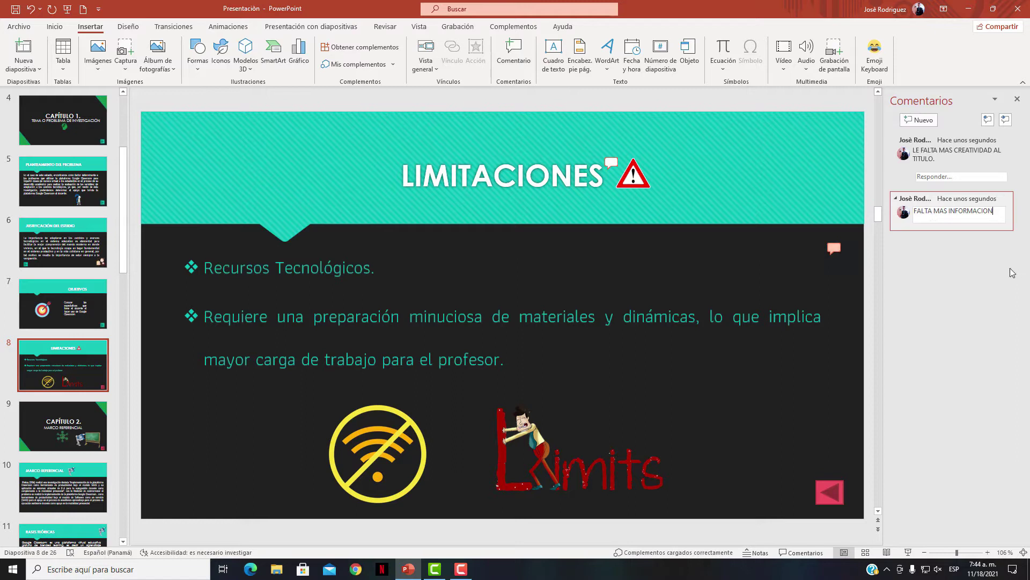
type(".")
left_click(1021, 211)
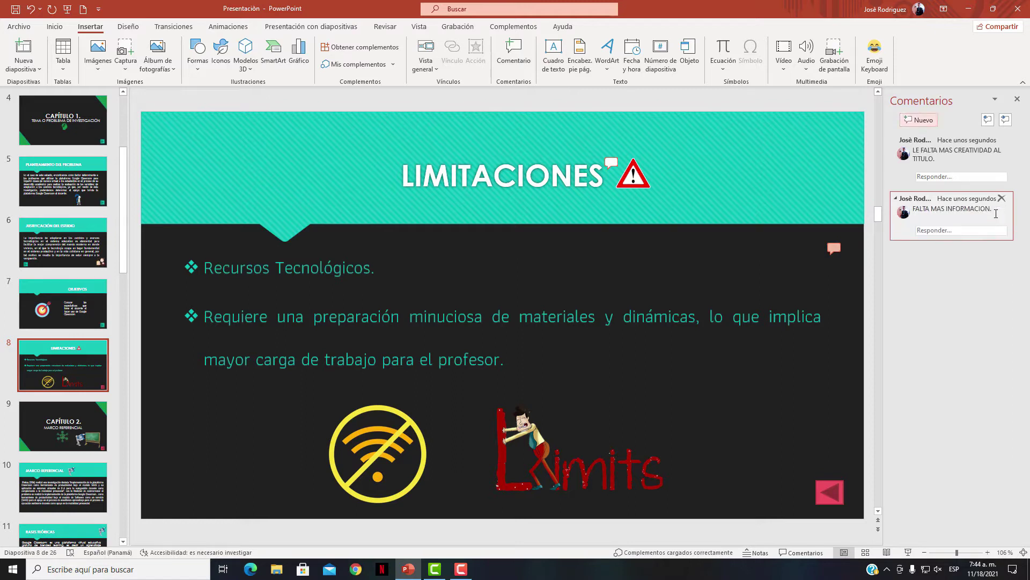
Attach the comment 'MUY PEQUEÑA' to the warning triangle beside the title
left_click(649, 498)
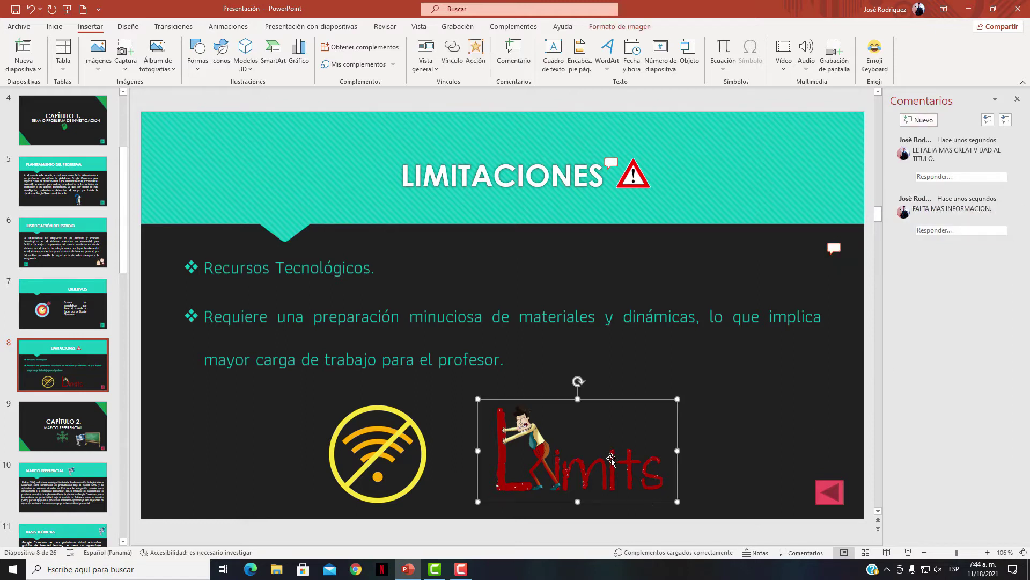
left_click(399, 445)
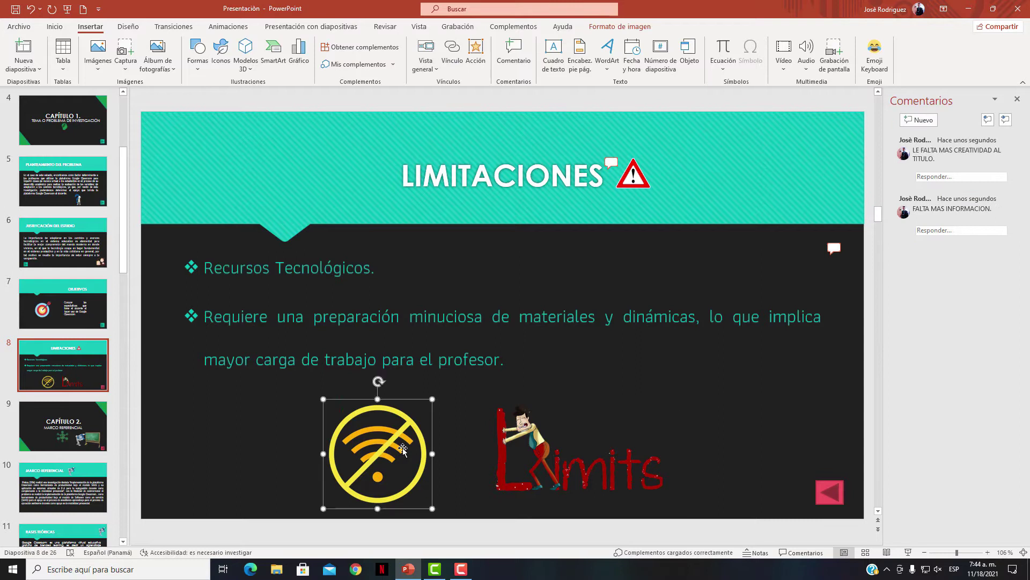
left_click(665, 471)
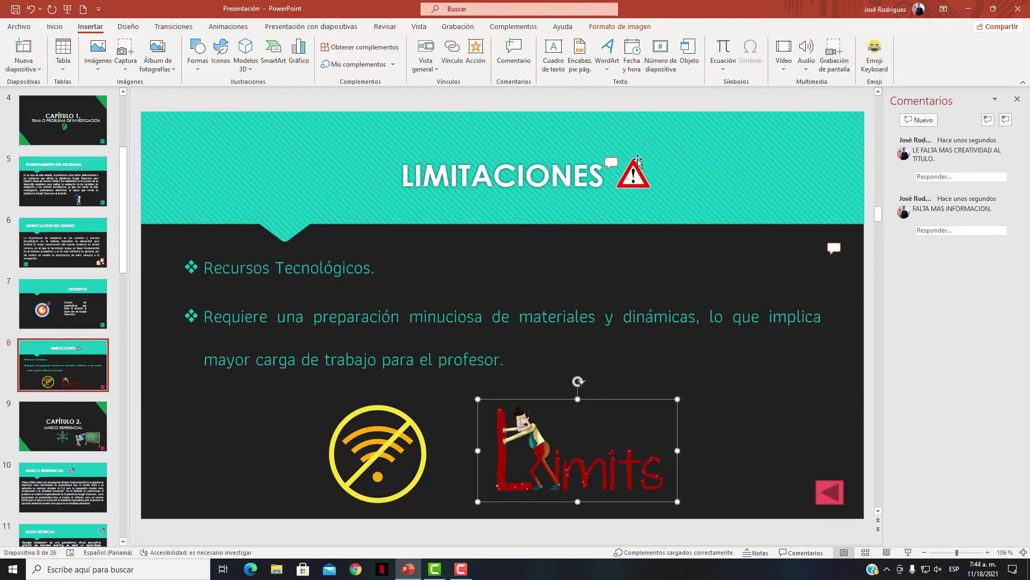
left_click(634, 173)
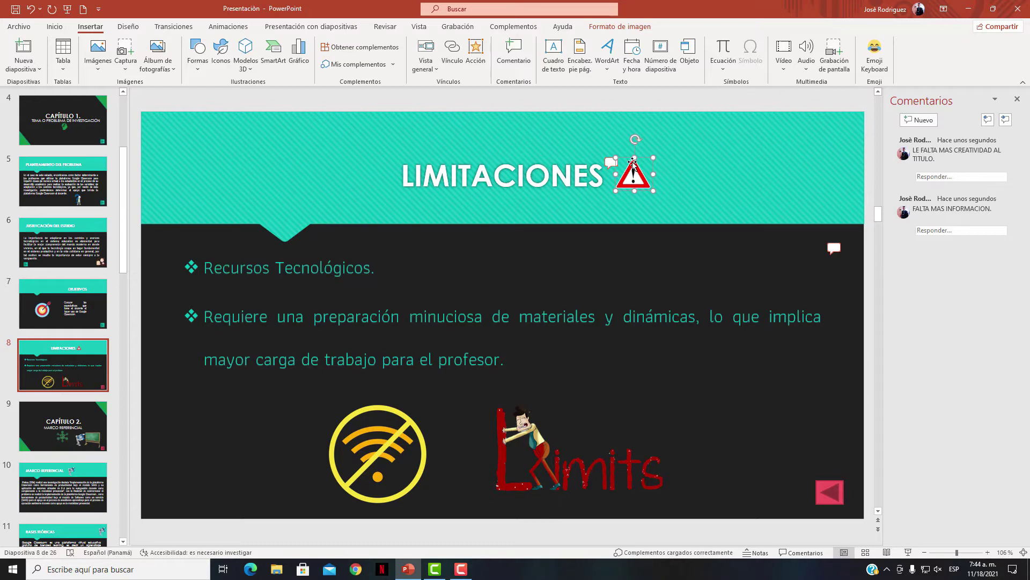
left_click(514, 51)
type("MUY PEQUEÑA")
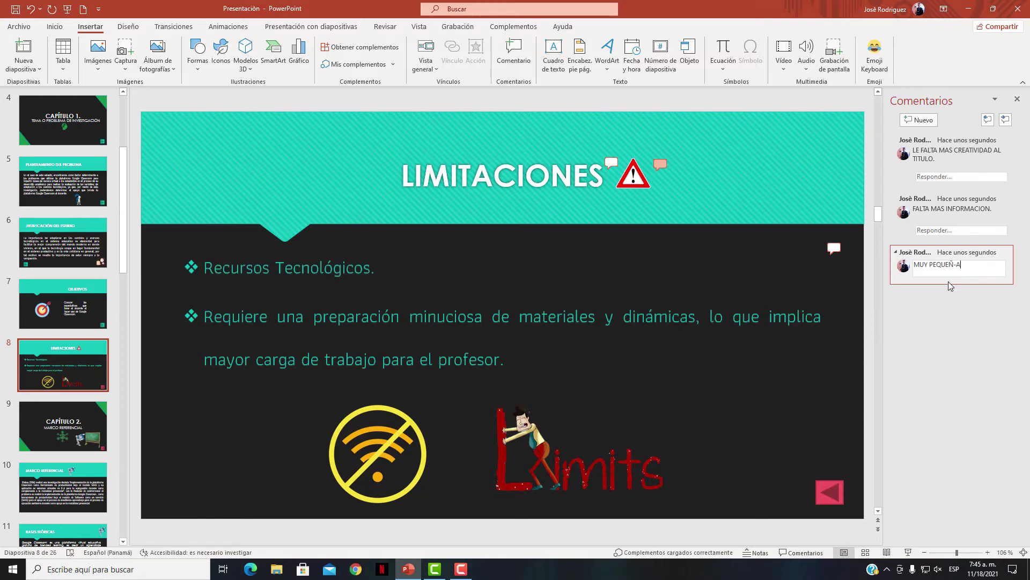
left_click(791, 498)
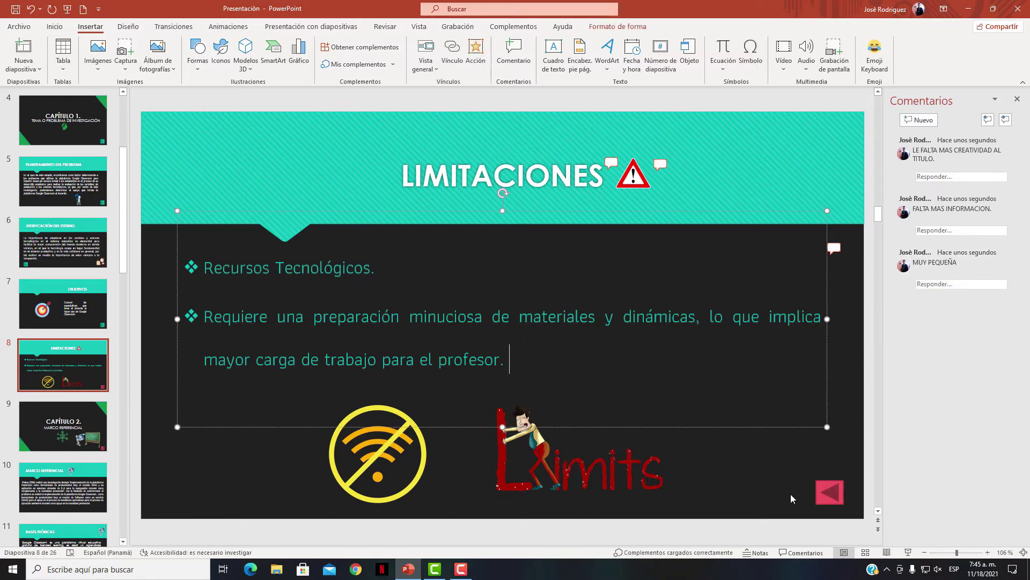
Write the speaker note 'ESTA NOTA LA CREAMOS PARA REFERIRNOS A FALTA DE CREATIVIDAD EN LA DIAPOSITIVA DE LIMITACIONES'
left_click(755, 553)
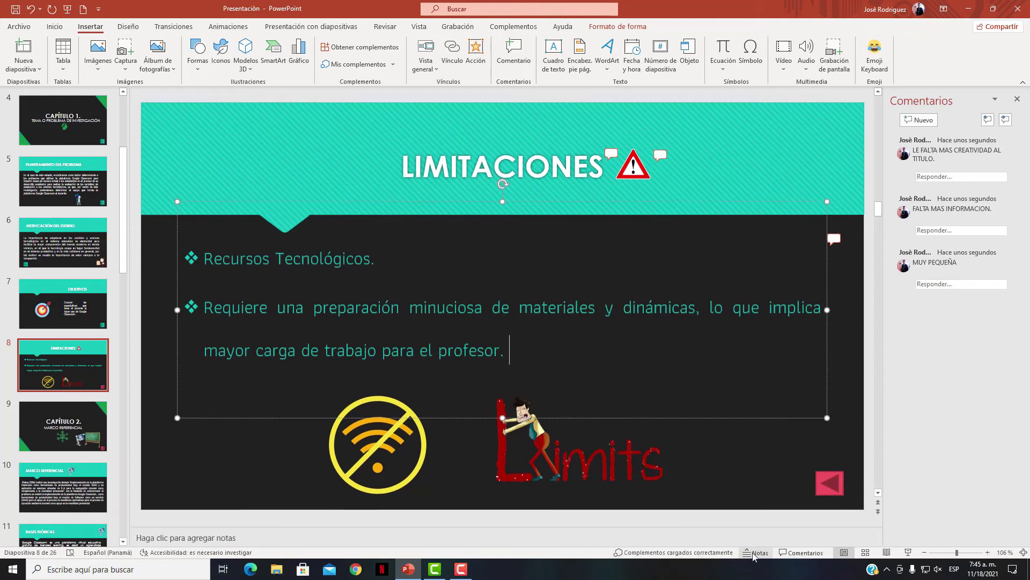
left_click(287, 534)
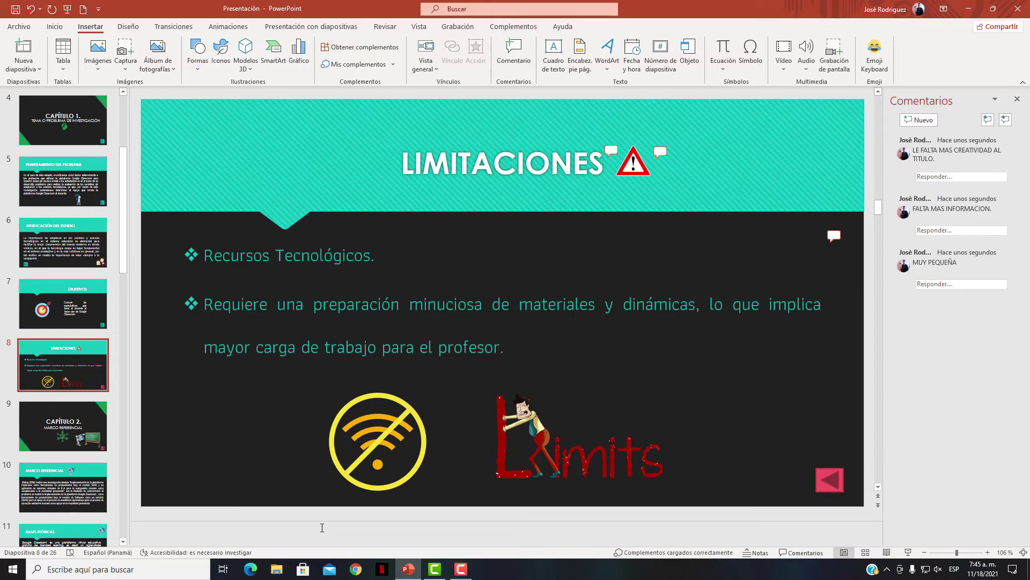
type("ESTA N")
type("OTA LA CREAMOS PARA REFEREINOS")
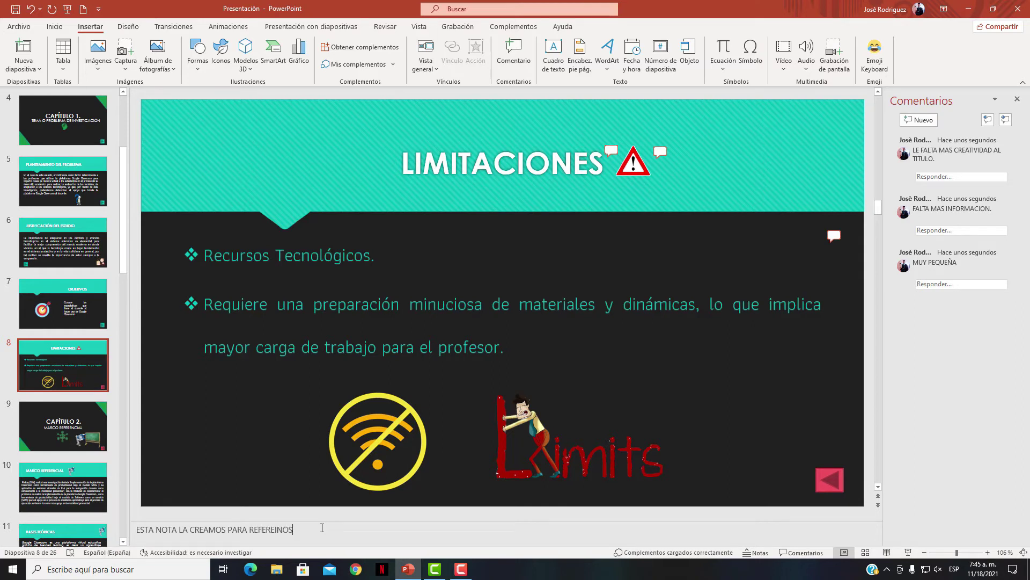
key("BackSpace")
key("BackSpace")
key("BackSpace")
type("IRNO")
type("S A A")
key("BackSpace")
type("FALTA DE CREATIVIDAD E")
type("N")
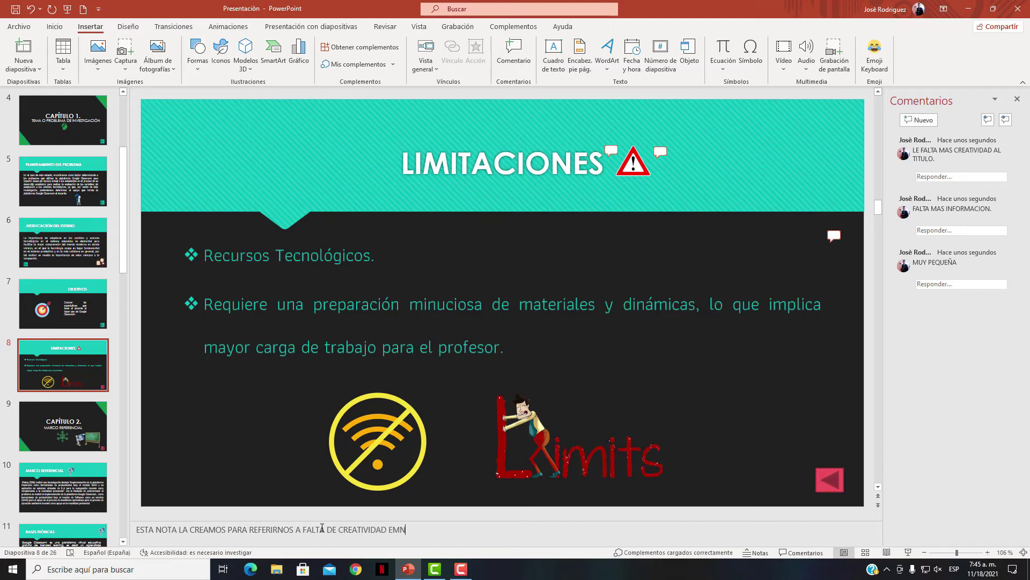
key("BackSpace")
key("BackSpace")
type("N LA D")
type("IAPOSITIVA DE L")
type("IMITACIONES")
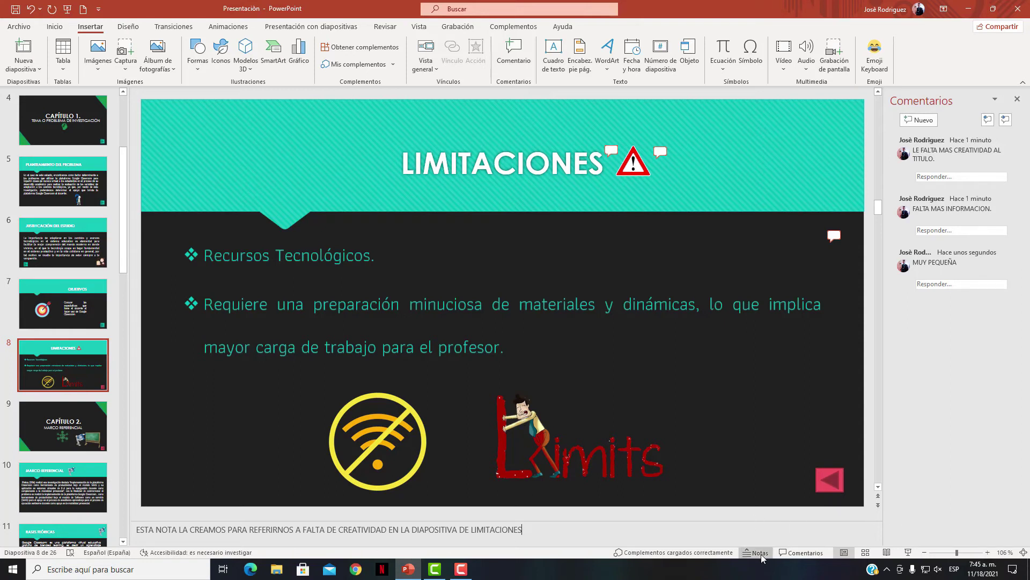
left_click(756, 552)
Toggle the notes and comments panes, select the warning icon, and play slide 8 full screen
left_click(757, 552)
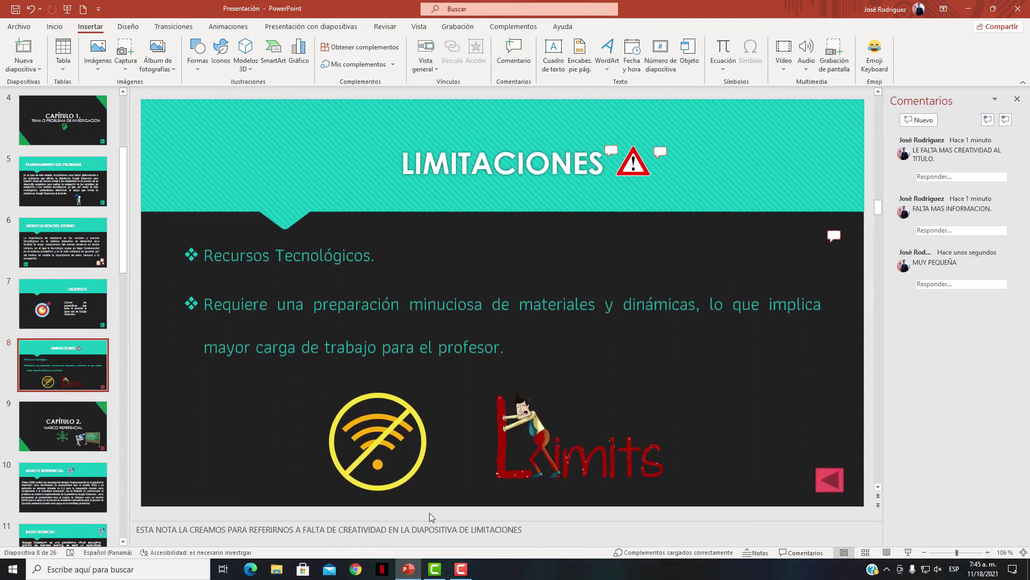
left_click(800, 553)
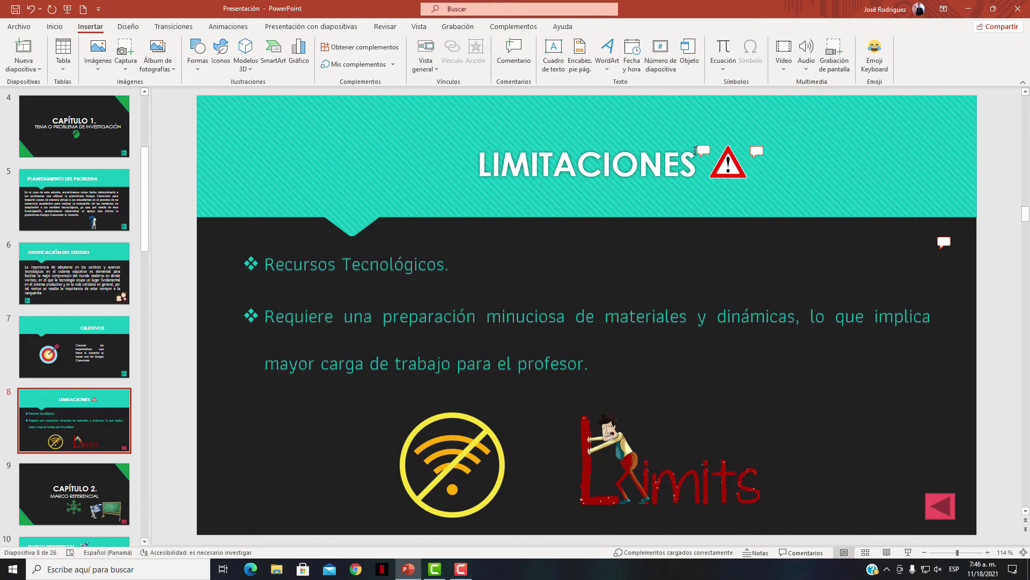
left_click(701, 151)
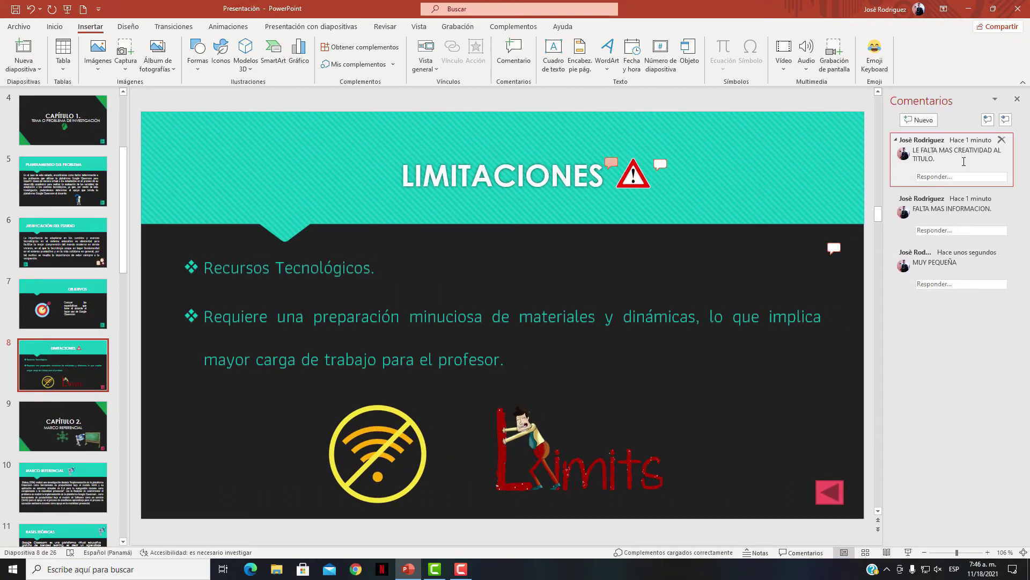
mouse_move(952, 214)
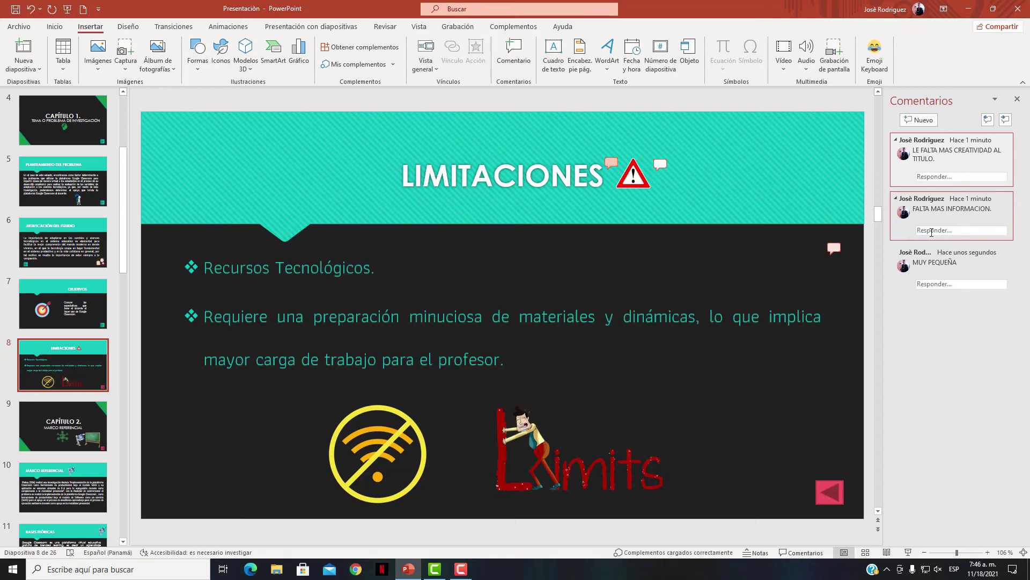
left_click(641, 174)
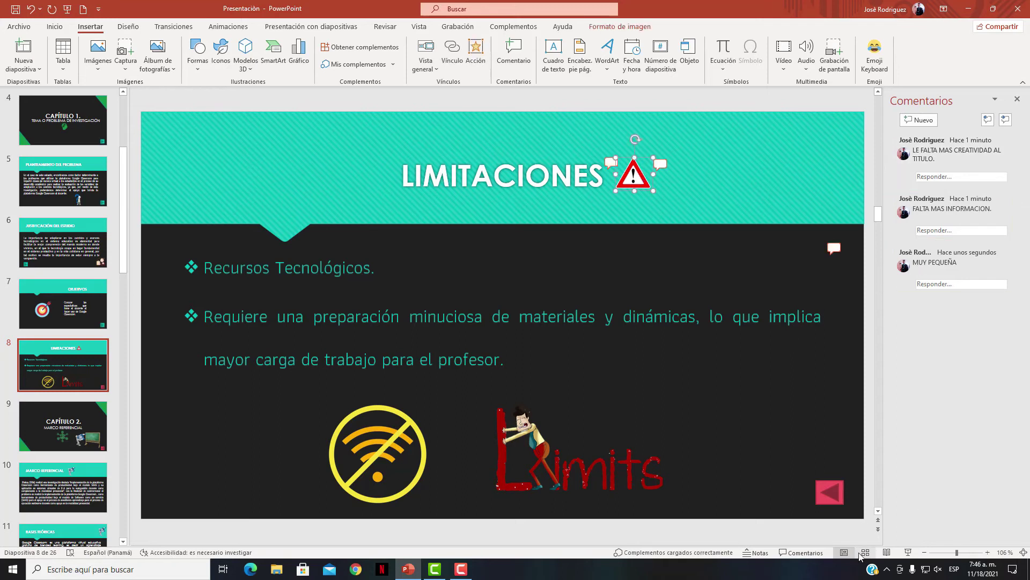
left_click(905, 551)
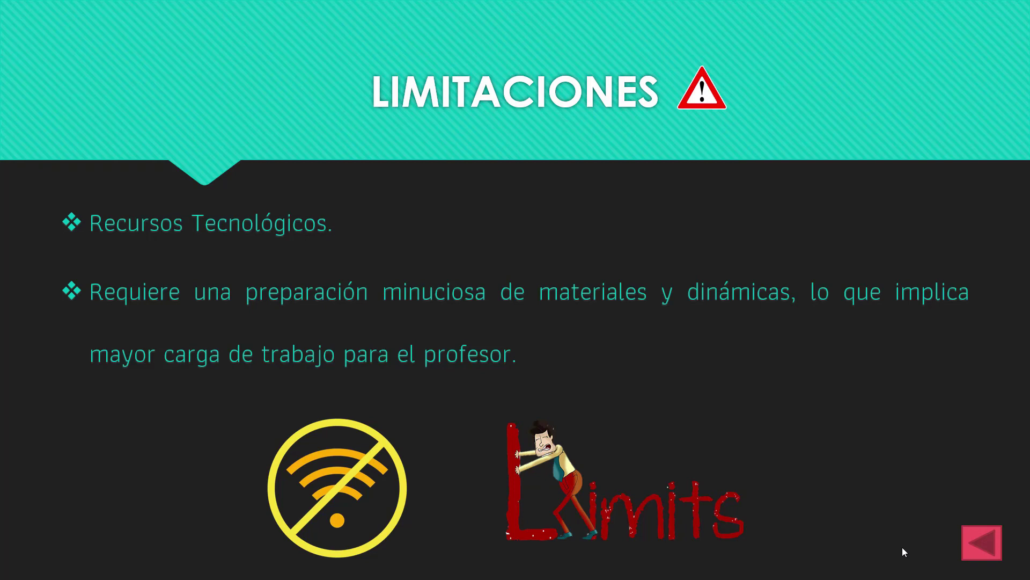
Exit the slideshow and step through slide 8's three comments
key("Escape")
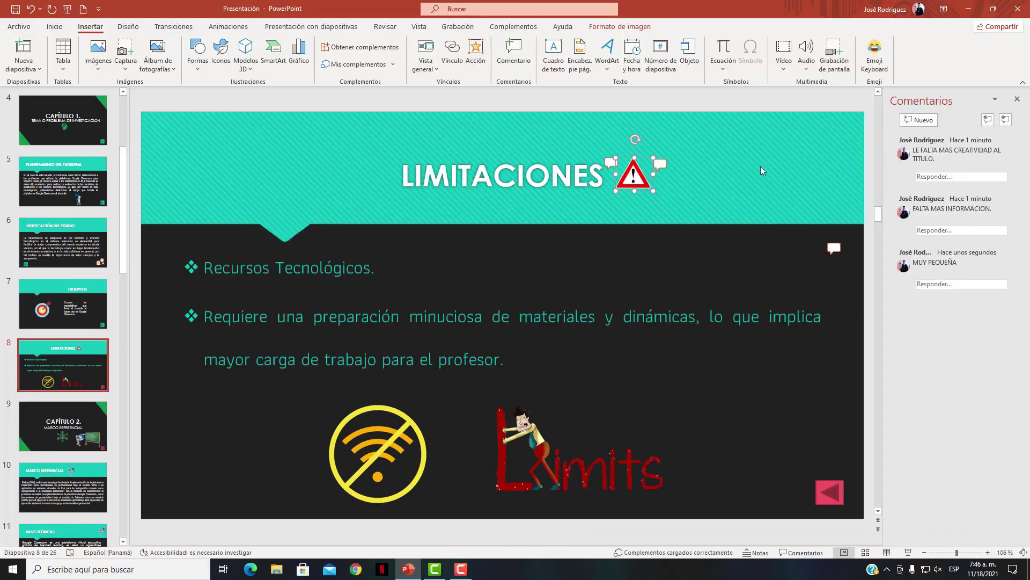
left_click(999, 141)
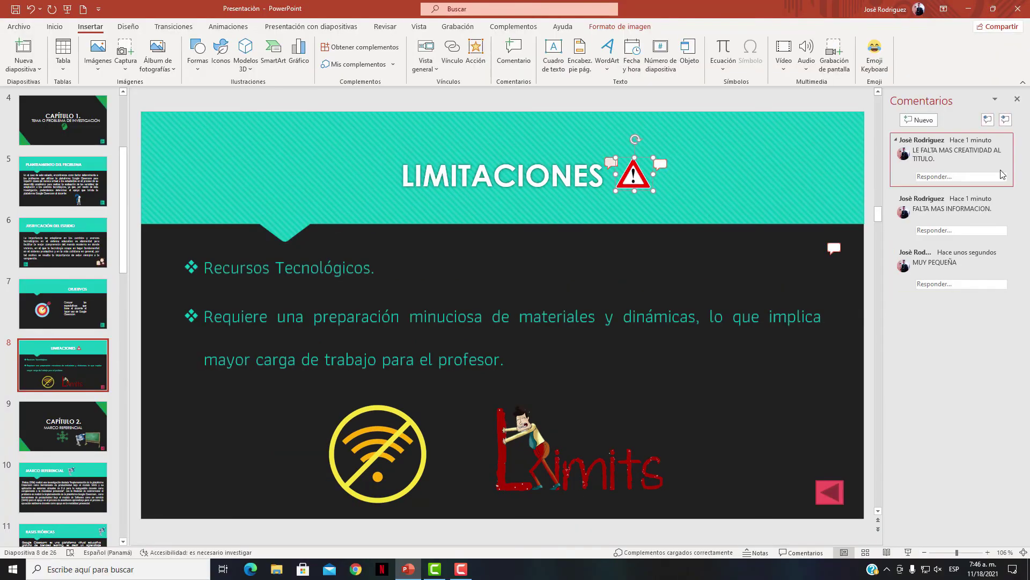
left_click(1007, 137)
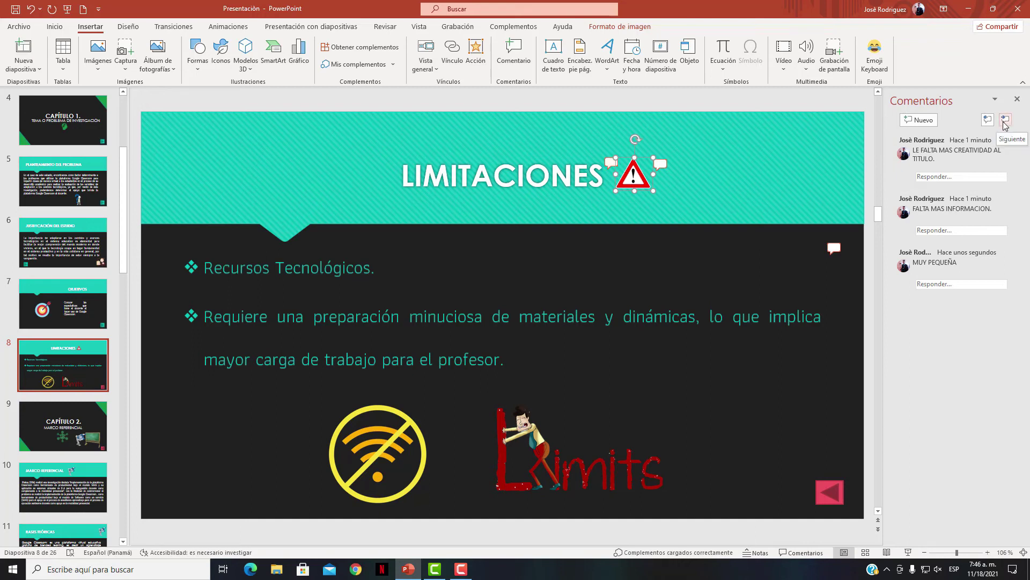
left_click(993, 125)
left_click(993, 125)
left_click(1000, 140)
mouse_move(952, 157)
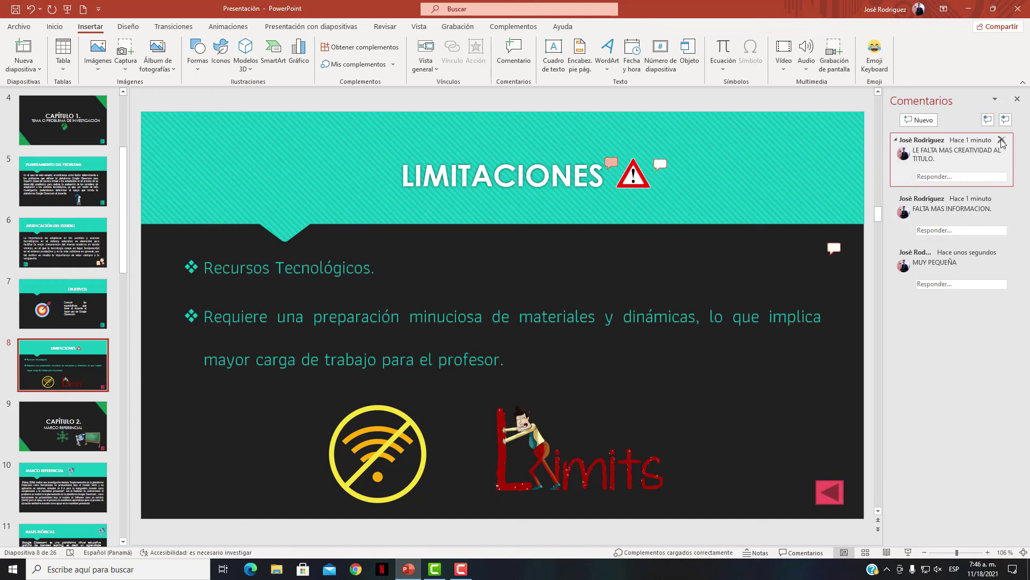
left_click(945, 177)
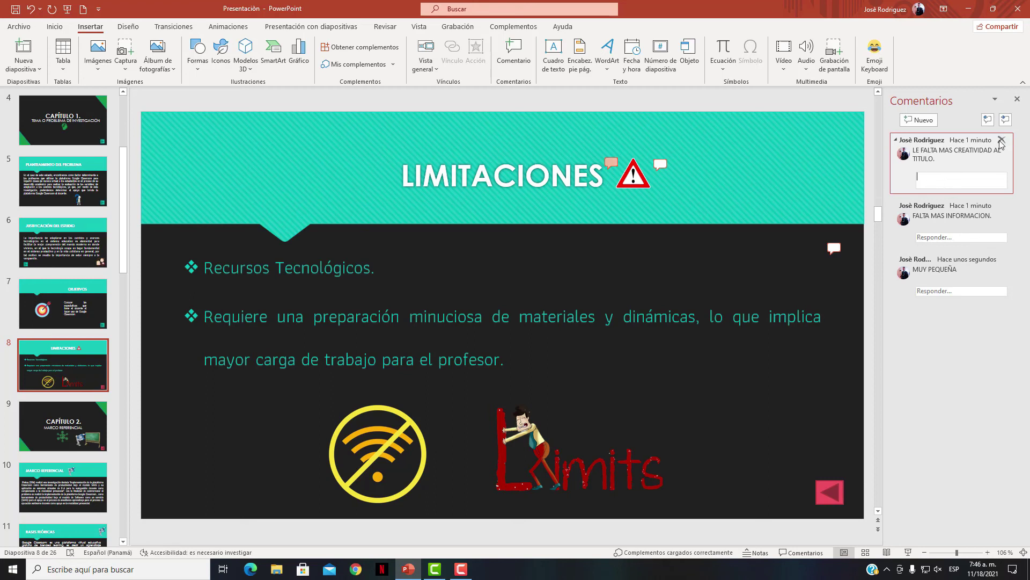
Delete the title and bullet-text comments, leaving only MUY PEQUEÑA
left_click(1001, 141)
left_click(1002, 141)
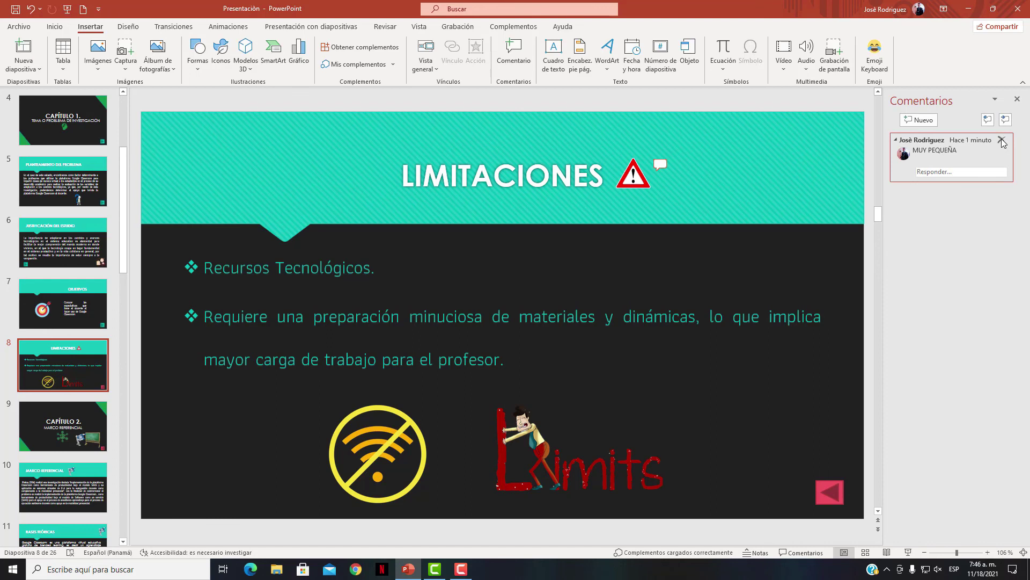
left_click(1002, 141)
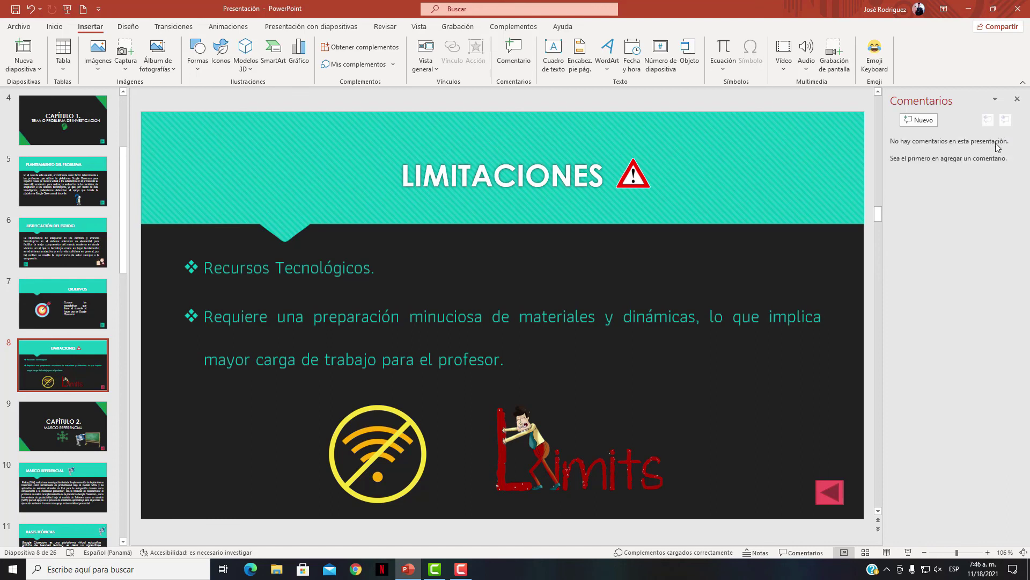
Close the Comments pane and scroll to slide 9 and back to slide 8
left_click(1017, 99)
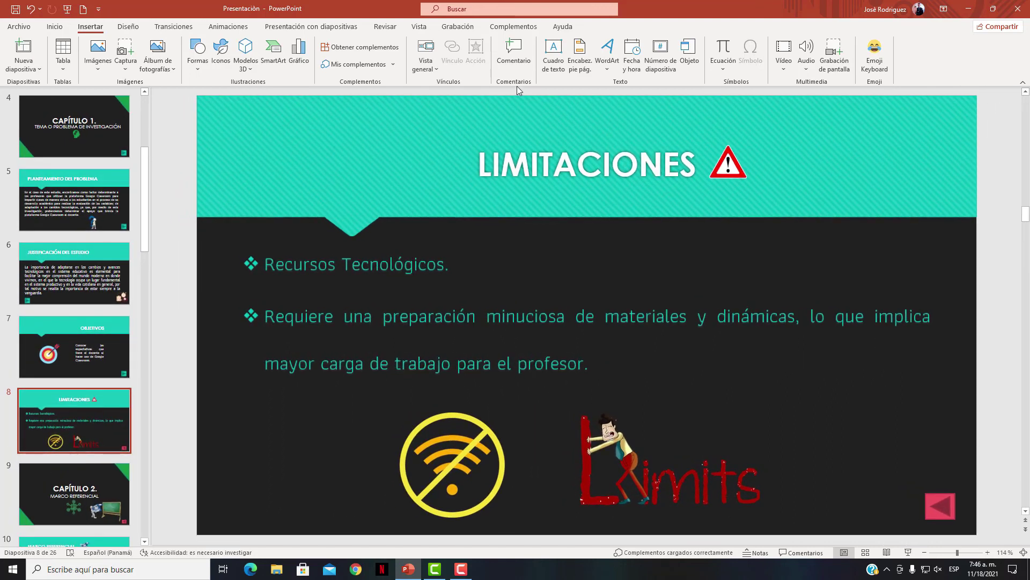
scroll(765, 374, "down", 1)
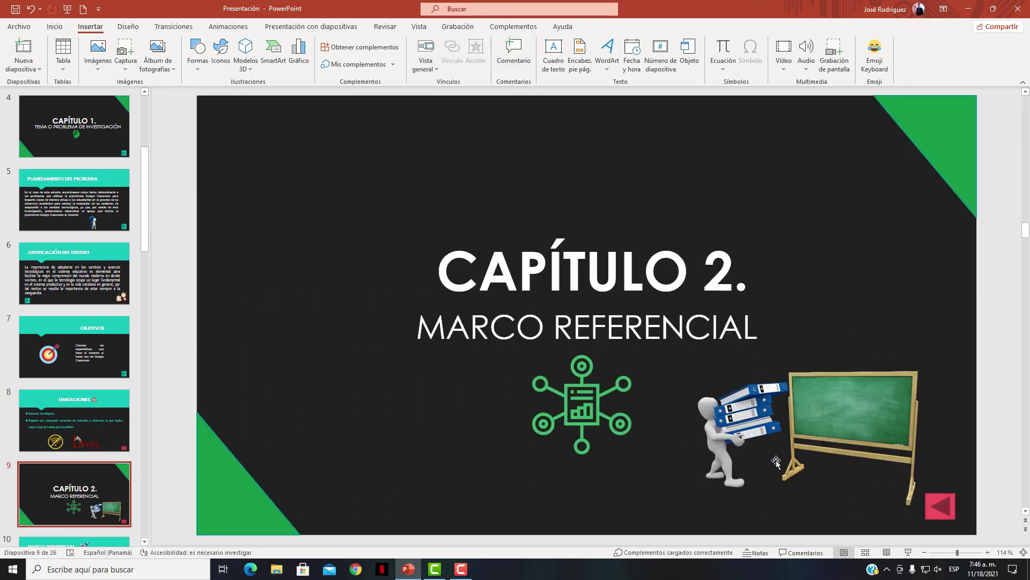
scroll(680, 395, "up", 1)
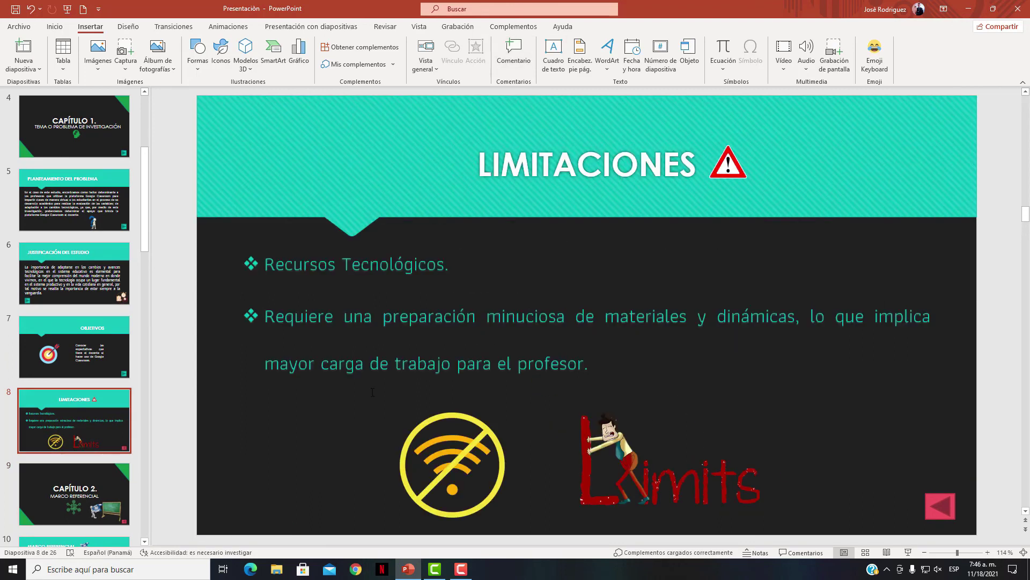